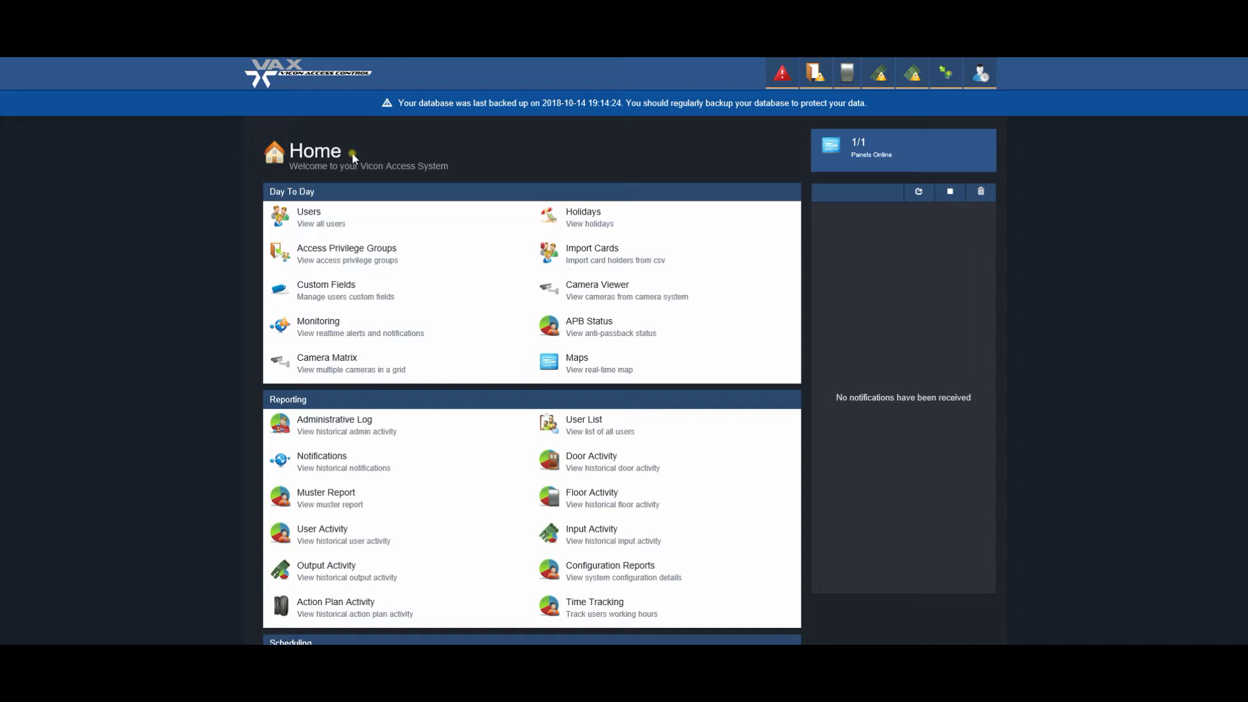
Go to the Users list and open a blank Add User form
click(305, 219)
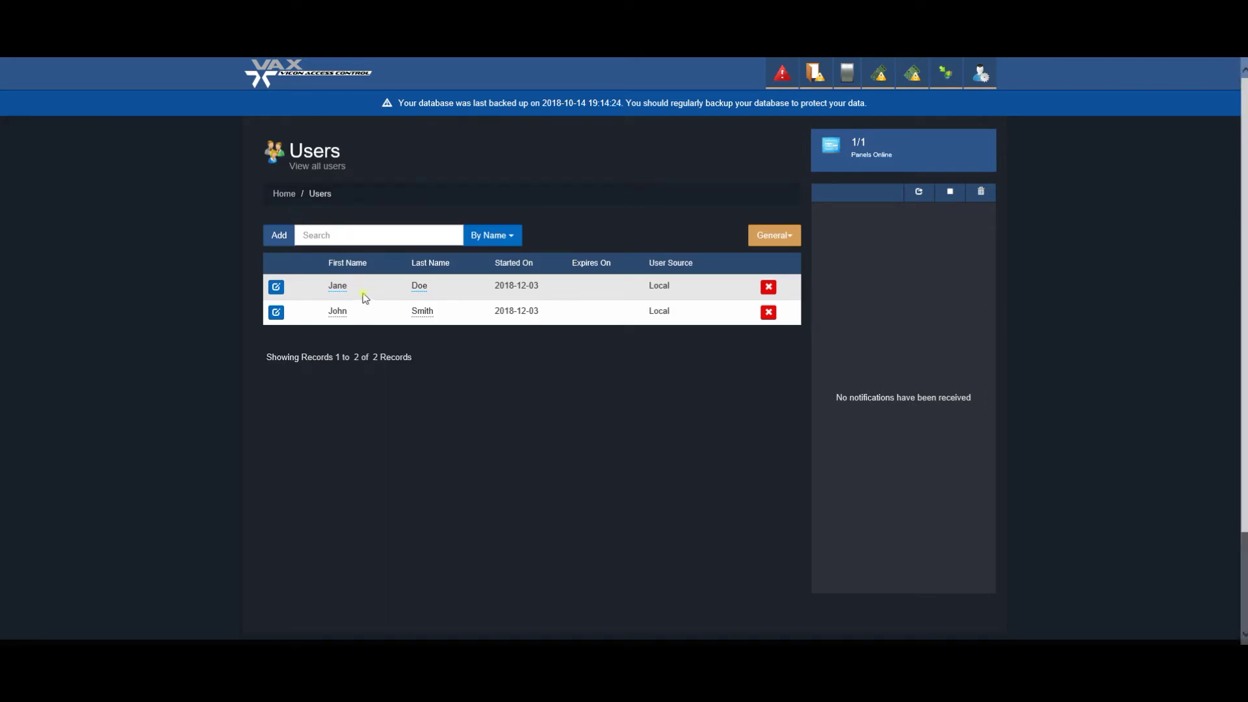
click(279, 236)
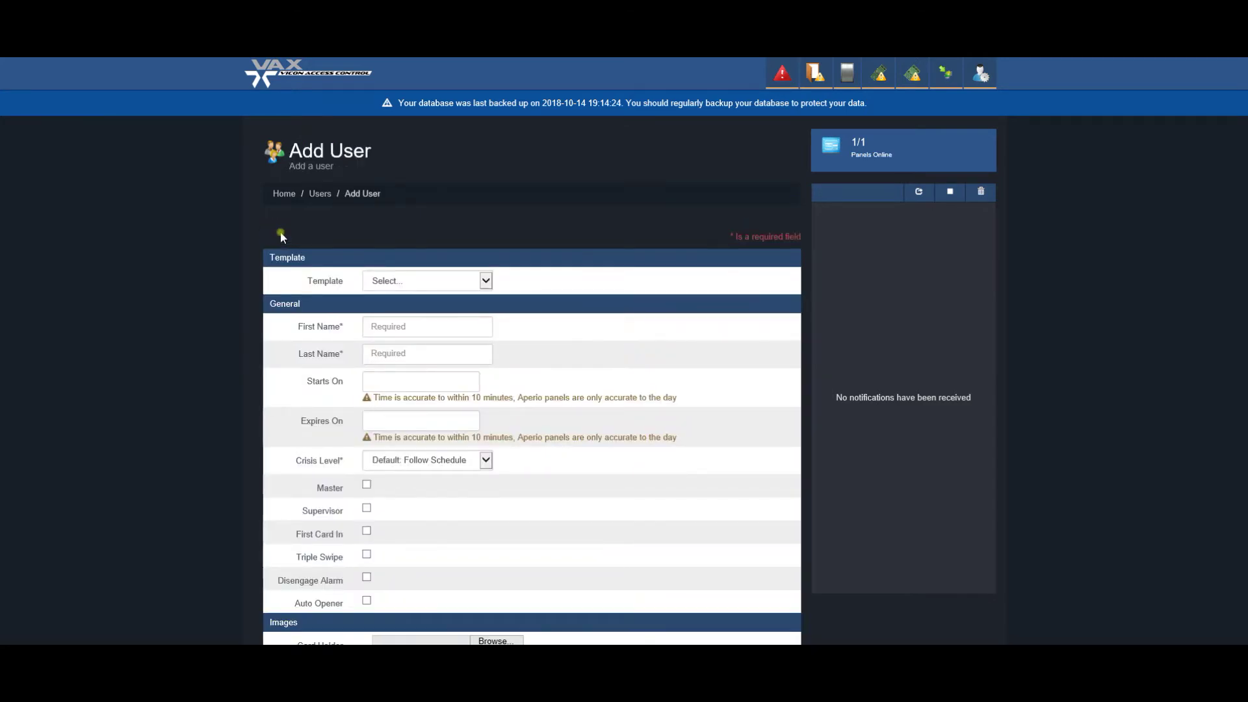
Enter the new user's first and last names
click(409, 326)
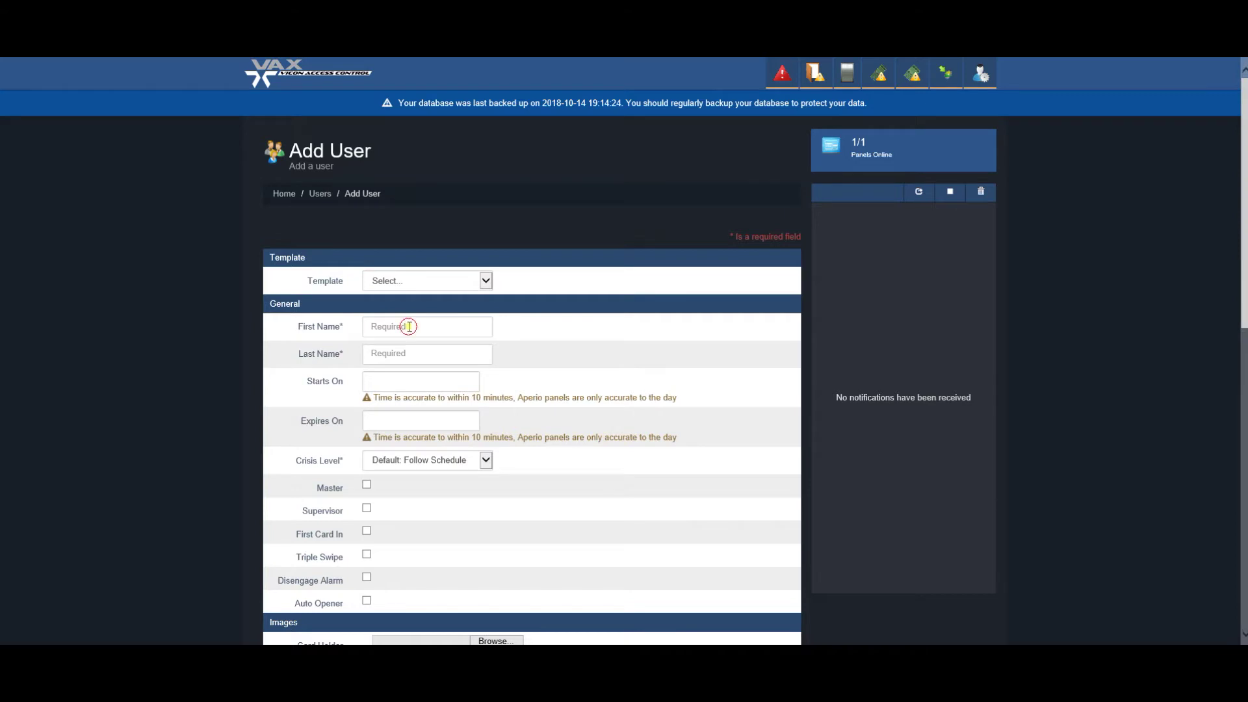
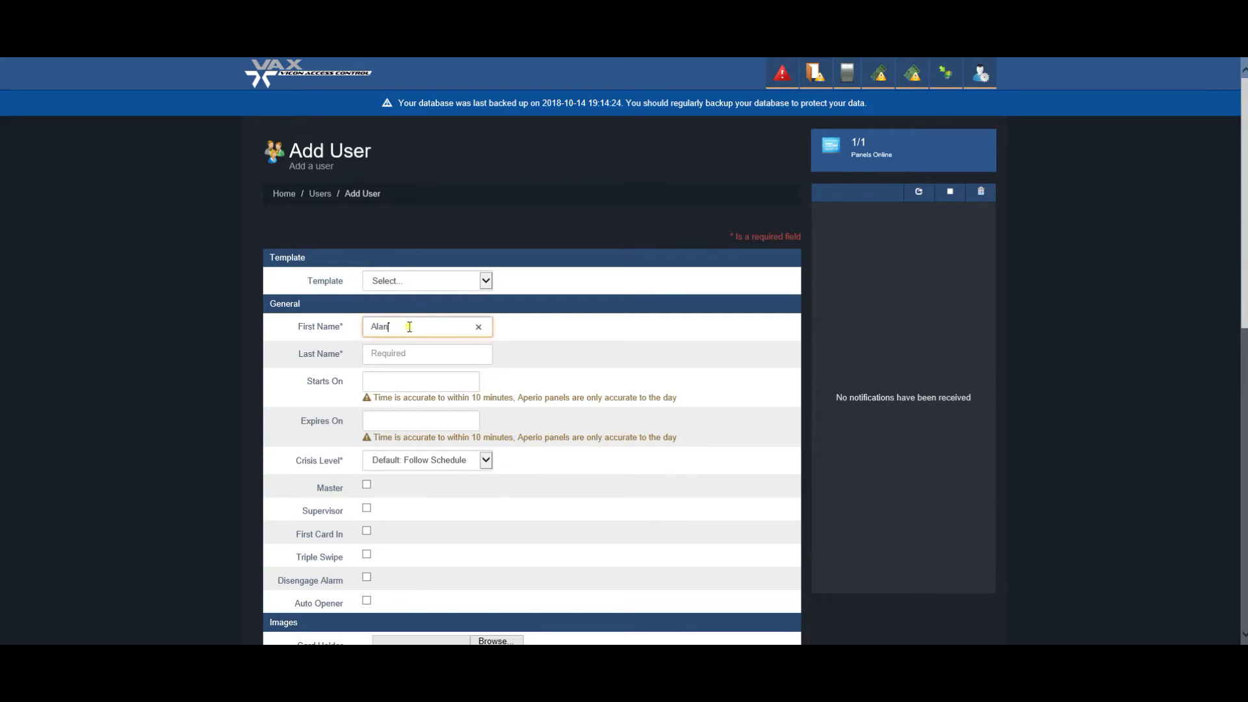
key(Tab)
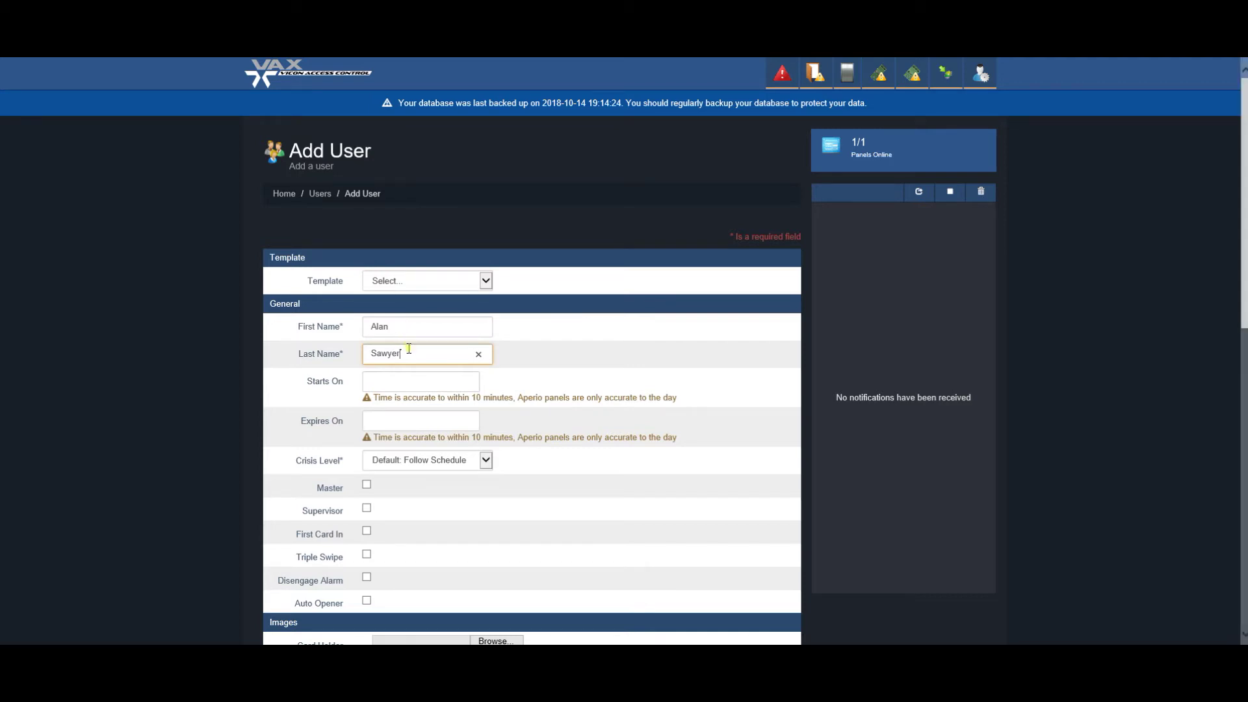
Set the start date to February 3, 2019 and keep the default crisis level
click(407, 386)
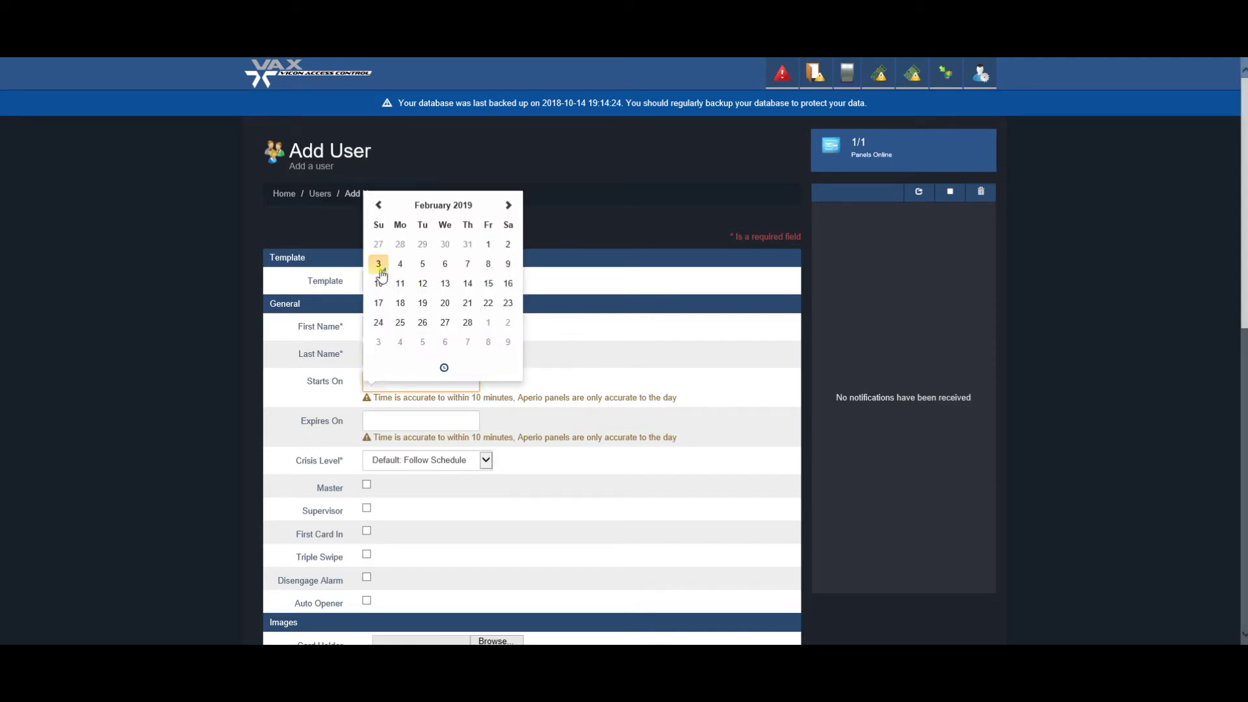
click(379, 264)
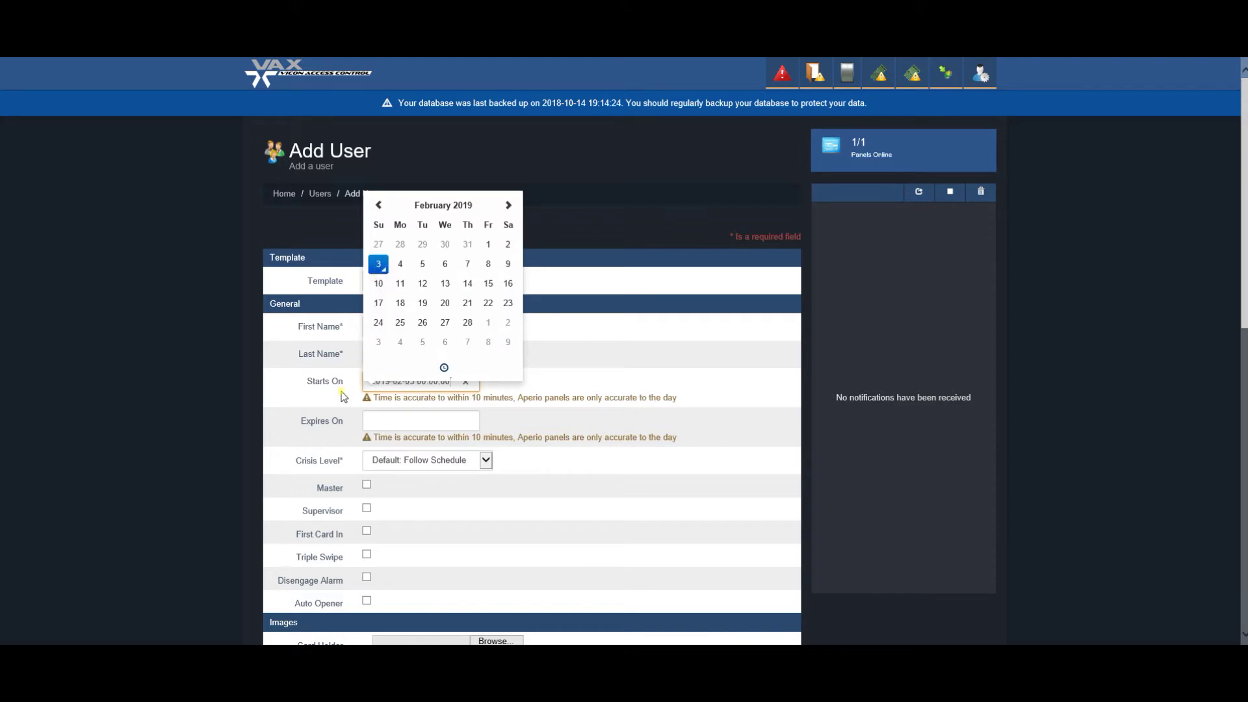
click(348, 423)
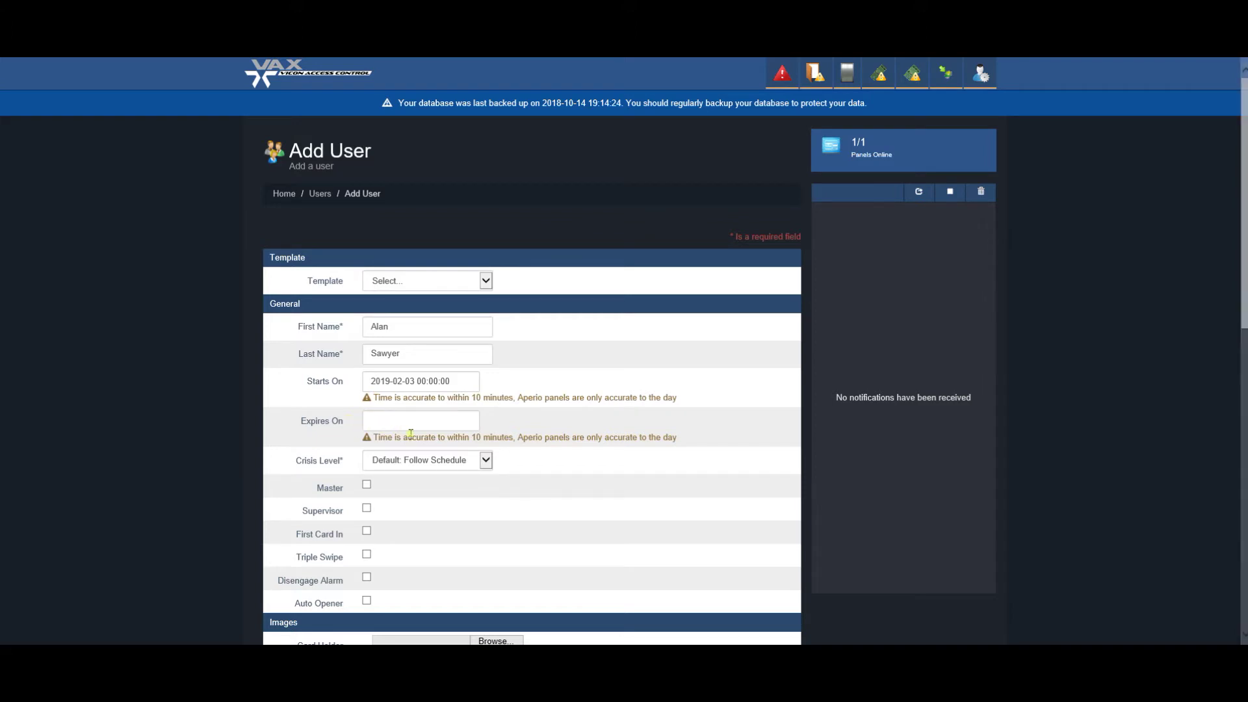
click(480, 461)
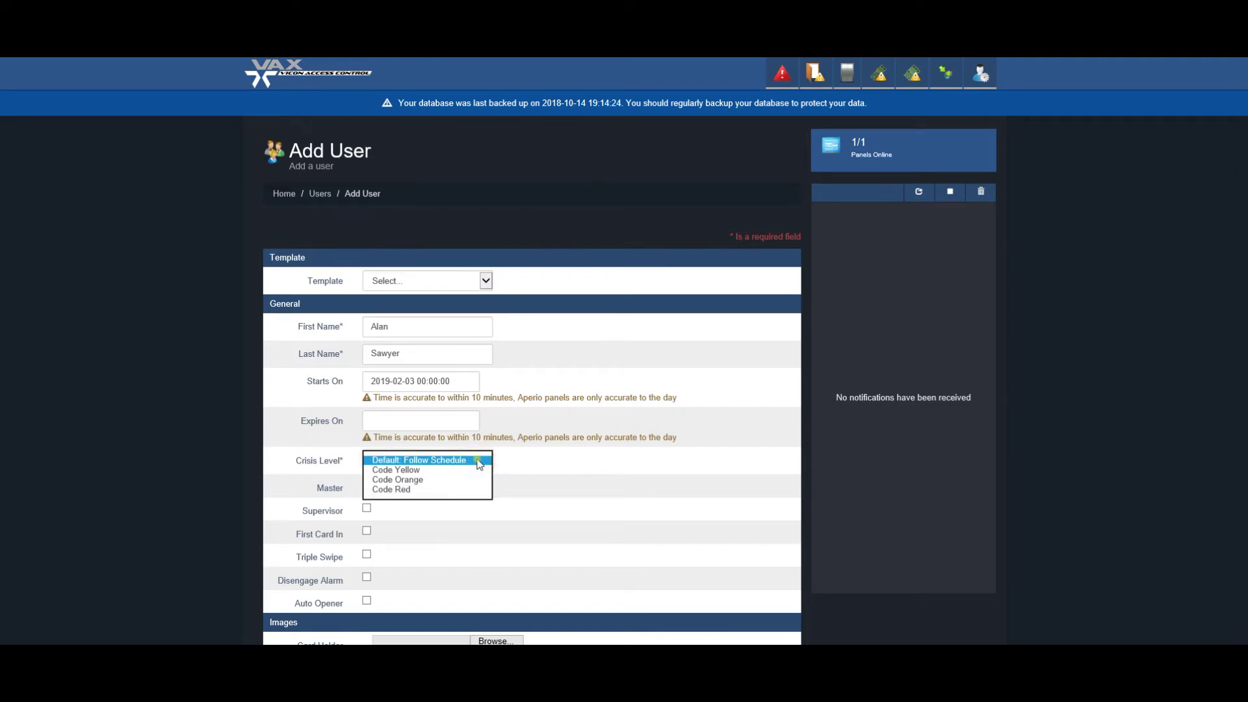
click(480, 461)
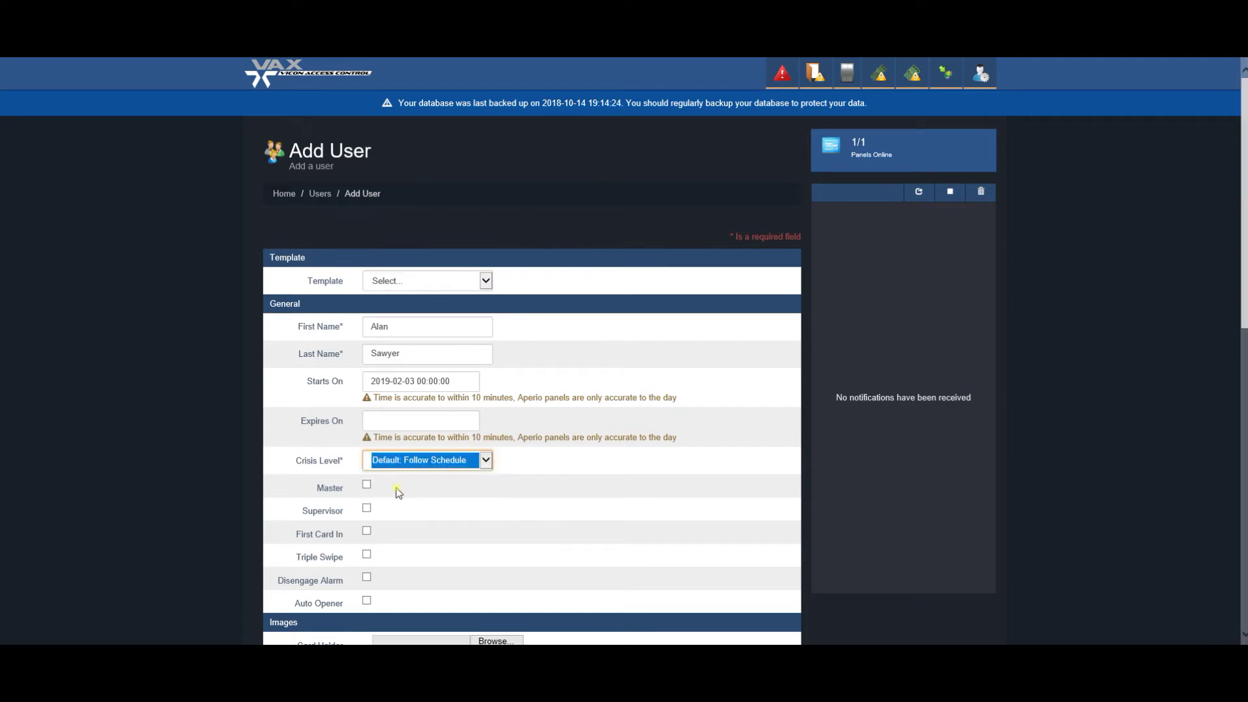
scroll(381, 508, down, 1)
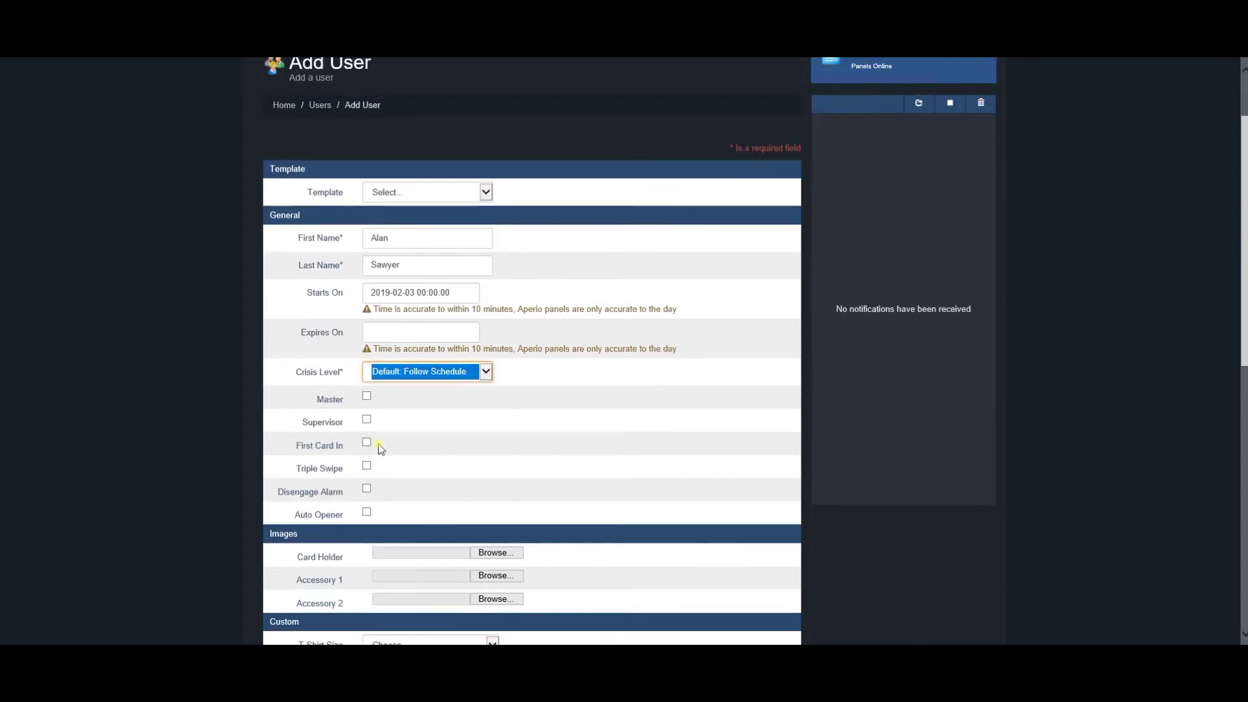
Scroll down to the Credentials section and select the Site Code box
click(380, 507)
scroll(380, 507, down, 2)
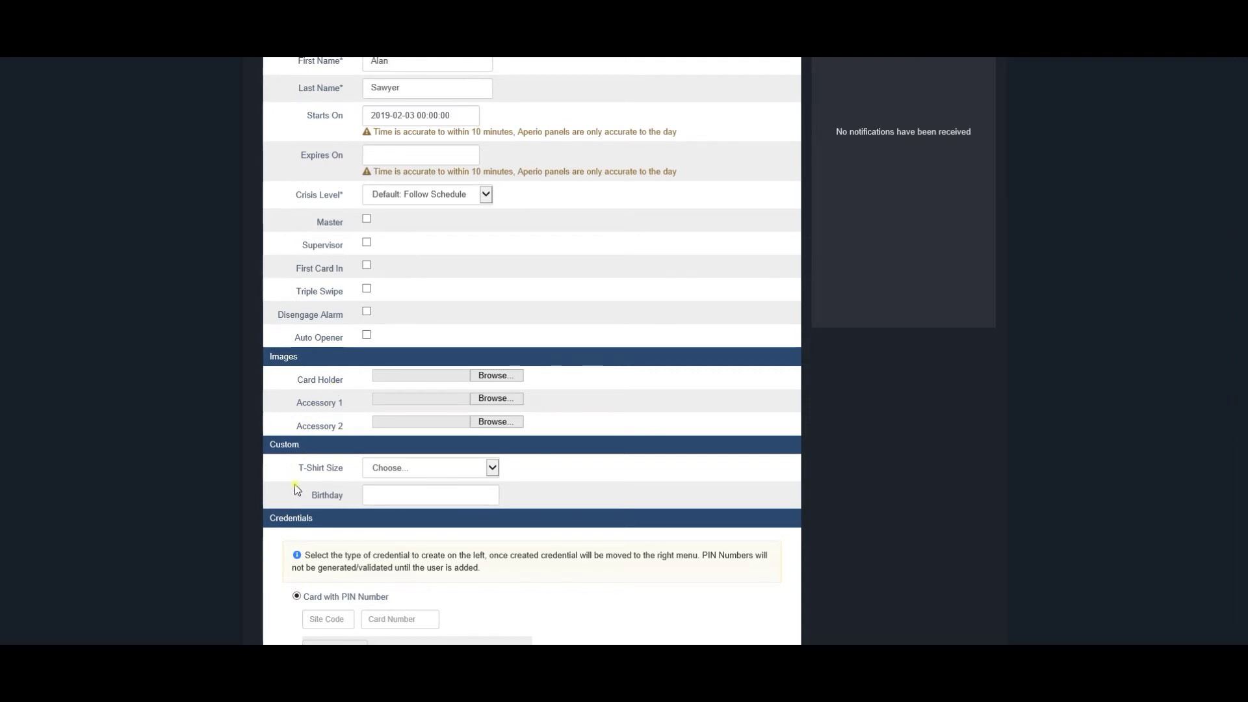
scroll(294, 490, down, 3)
scroll(297, 490, down, 1)
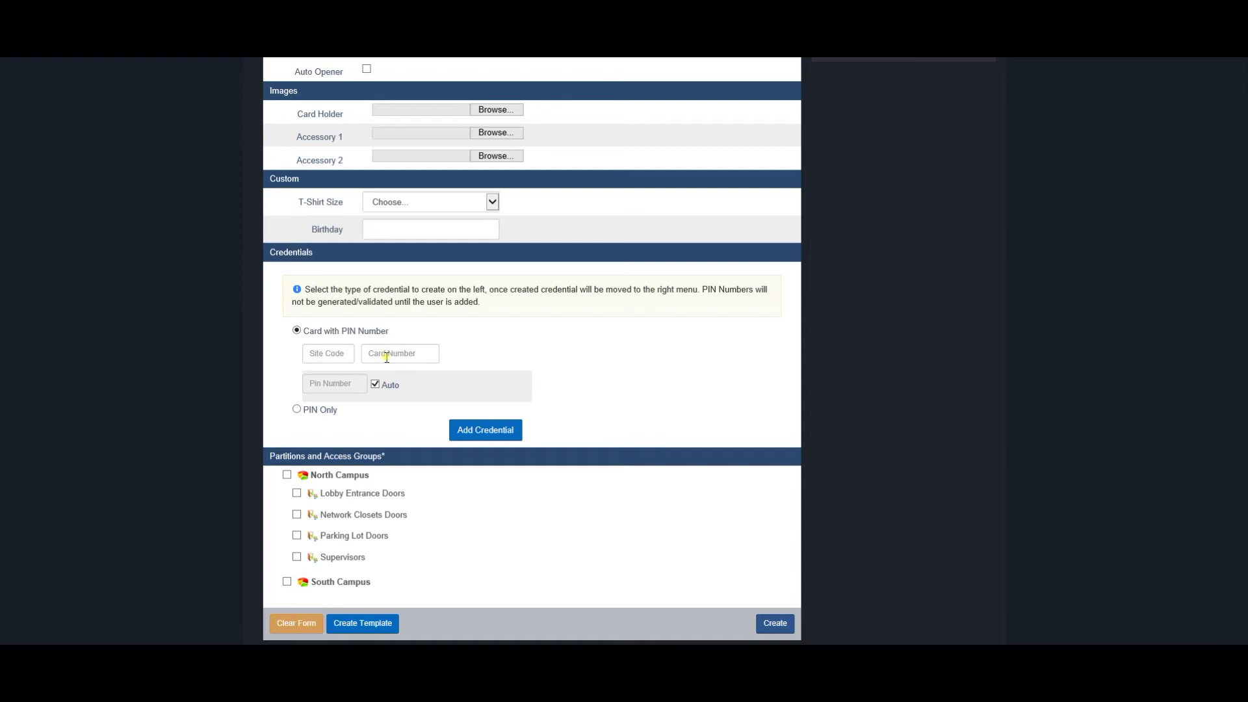
click(329, 351)
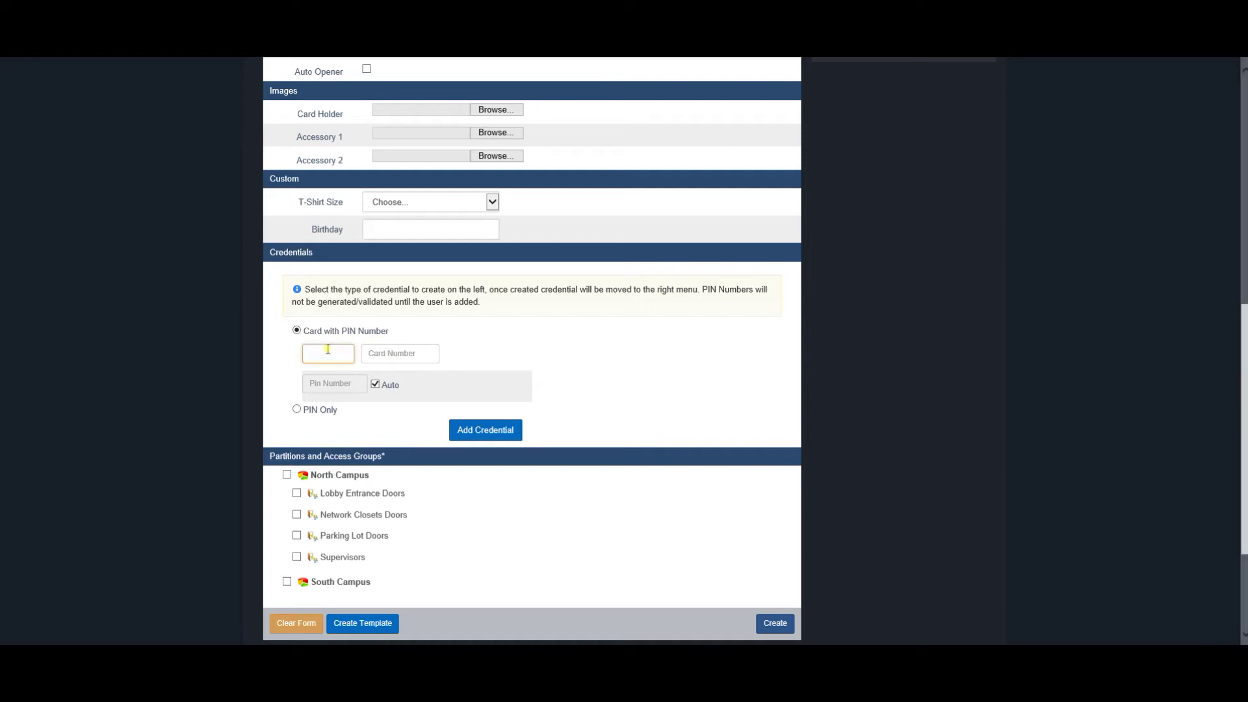
Add two card credentials, each with site code 1234 and its own card number
text(1234)
click(386, 351)
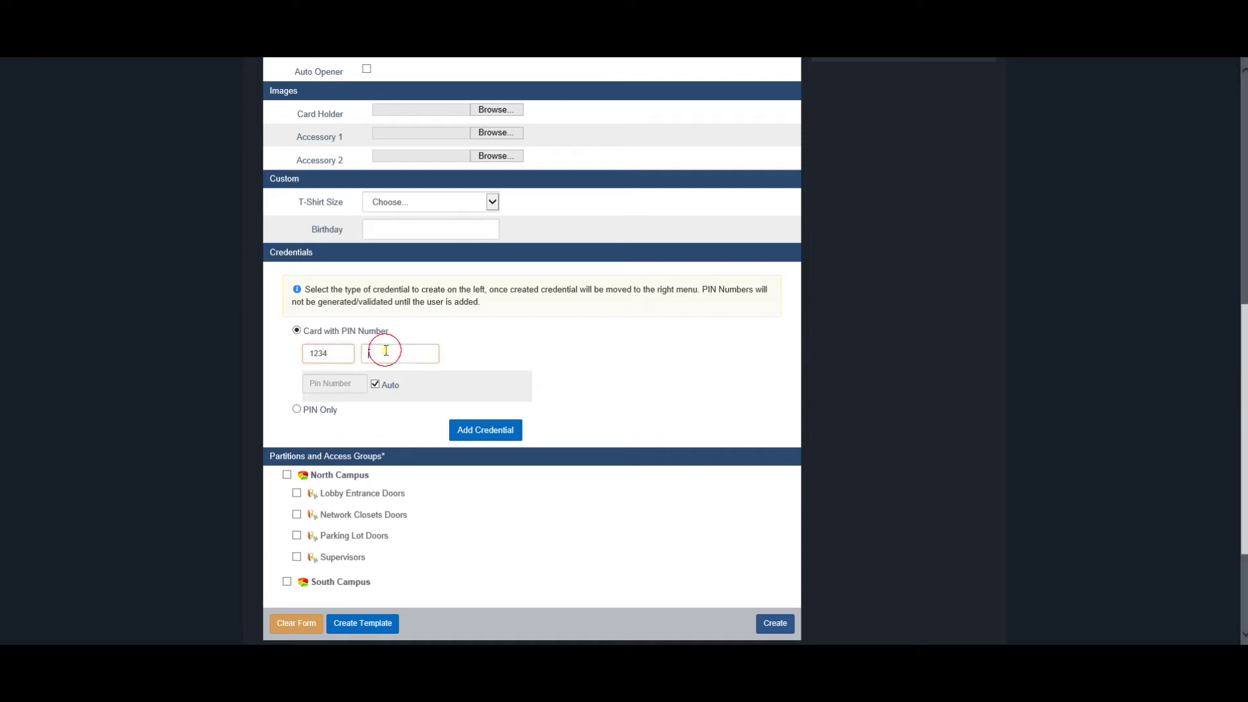
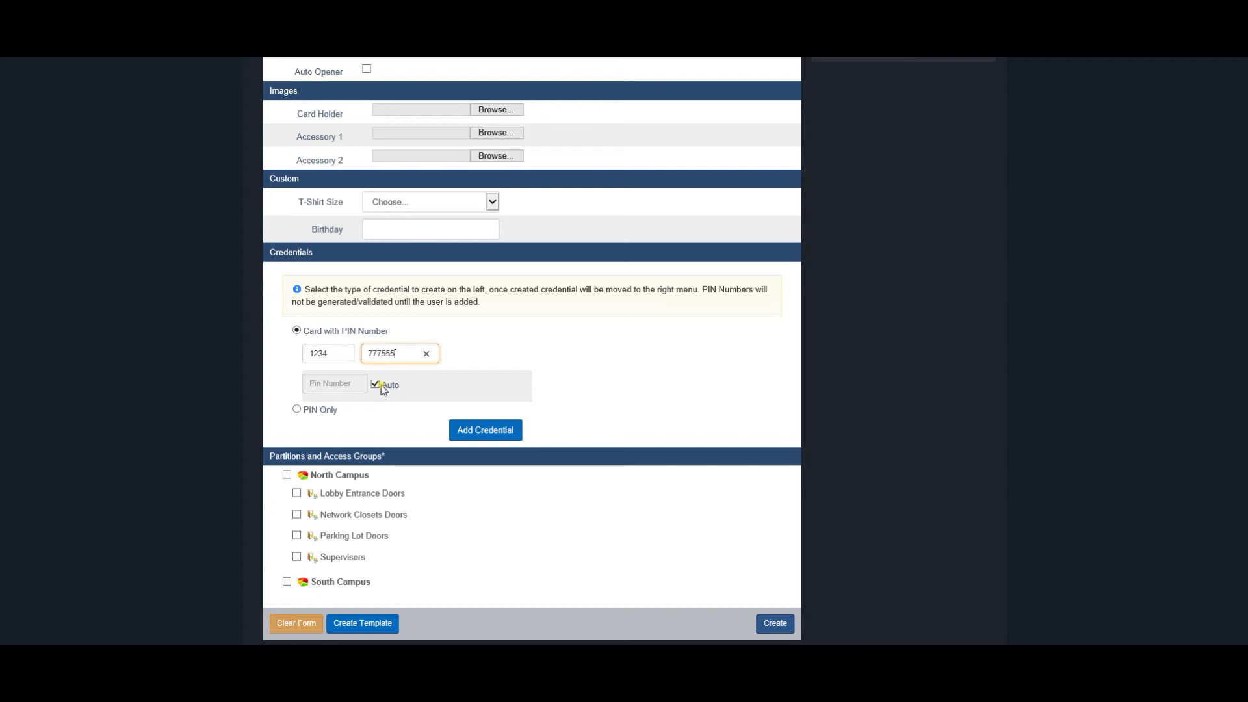
click(479, 433)
click(338, 353)
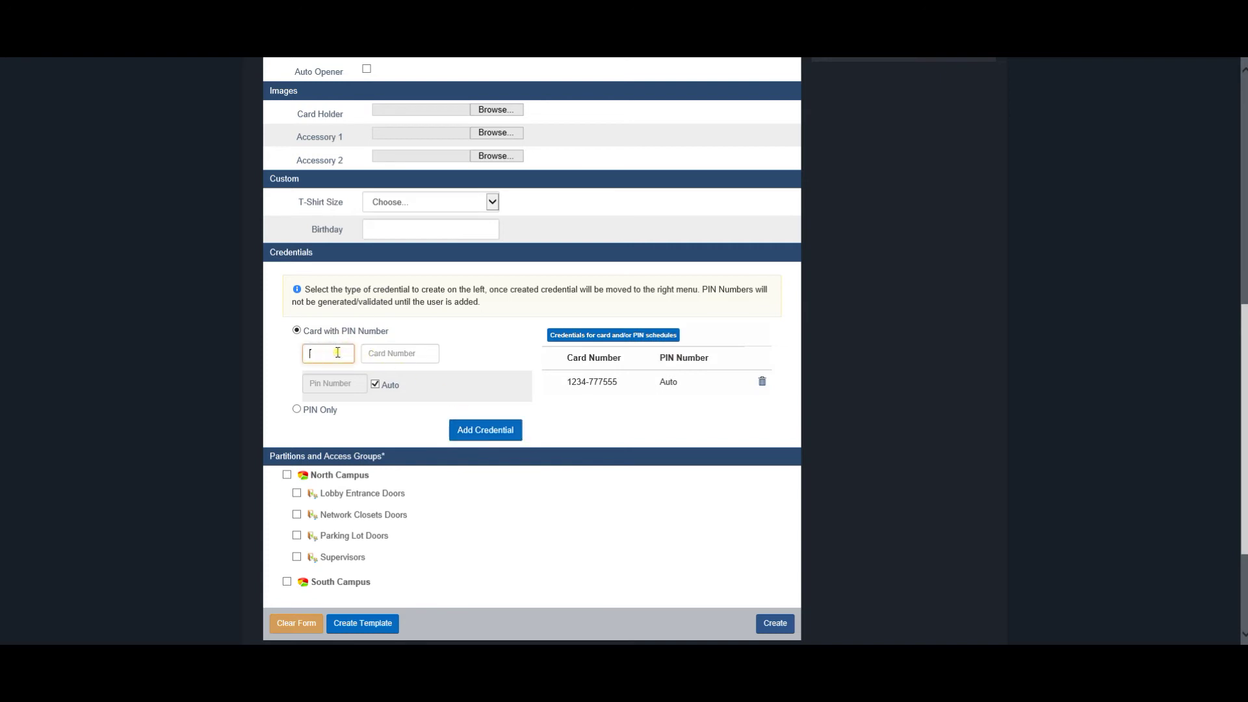
text(1234)
click(375, 354)
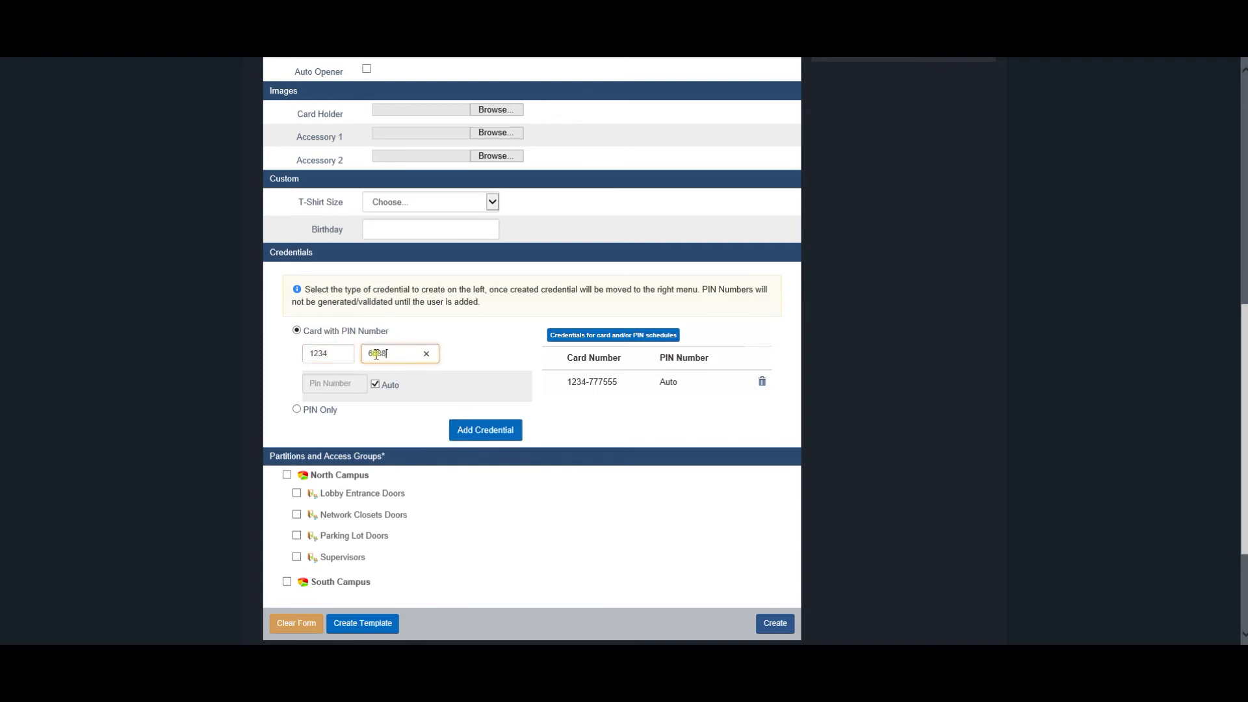
click(470, 432)
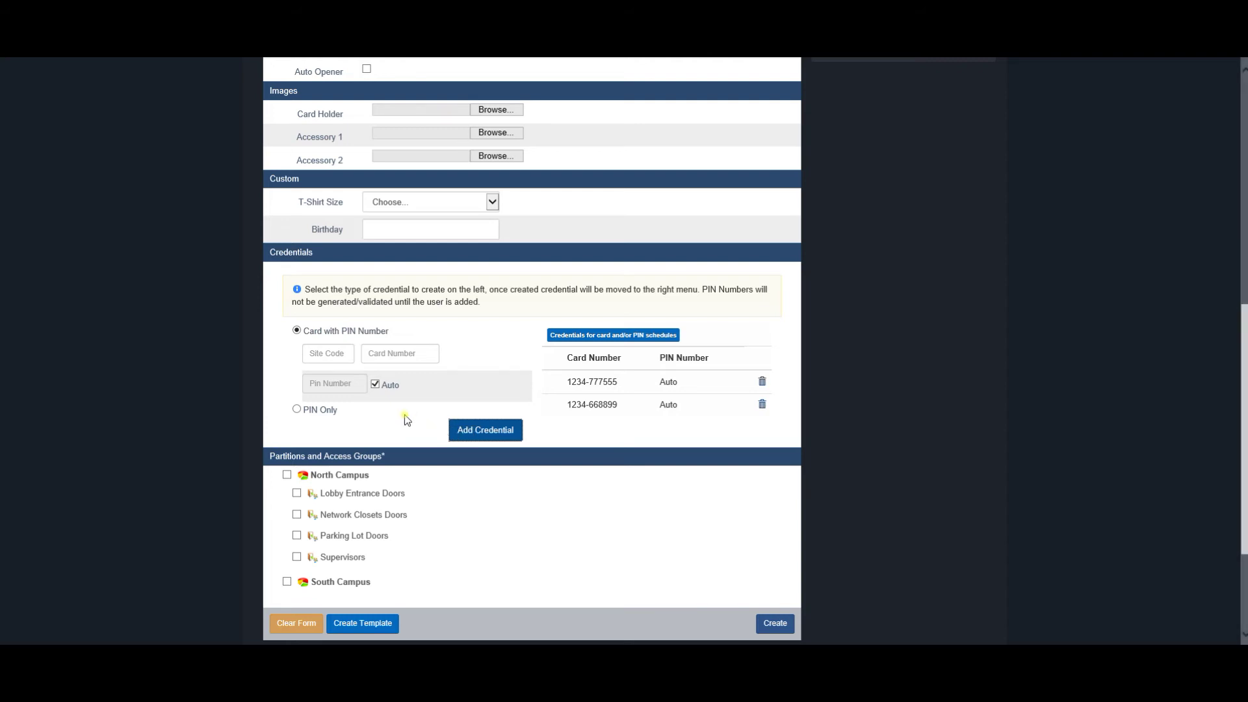
Set the credential type to PIN Only and tick the North Campus partition
click(296, 410)
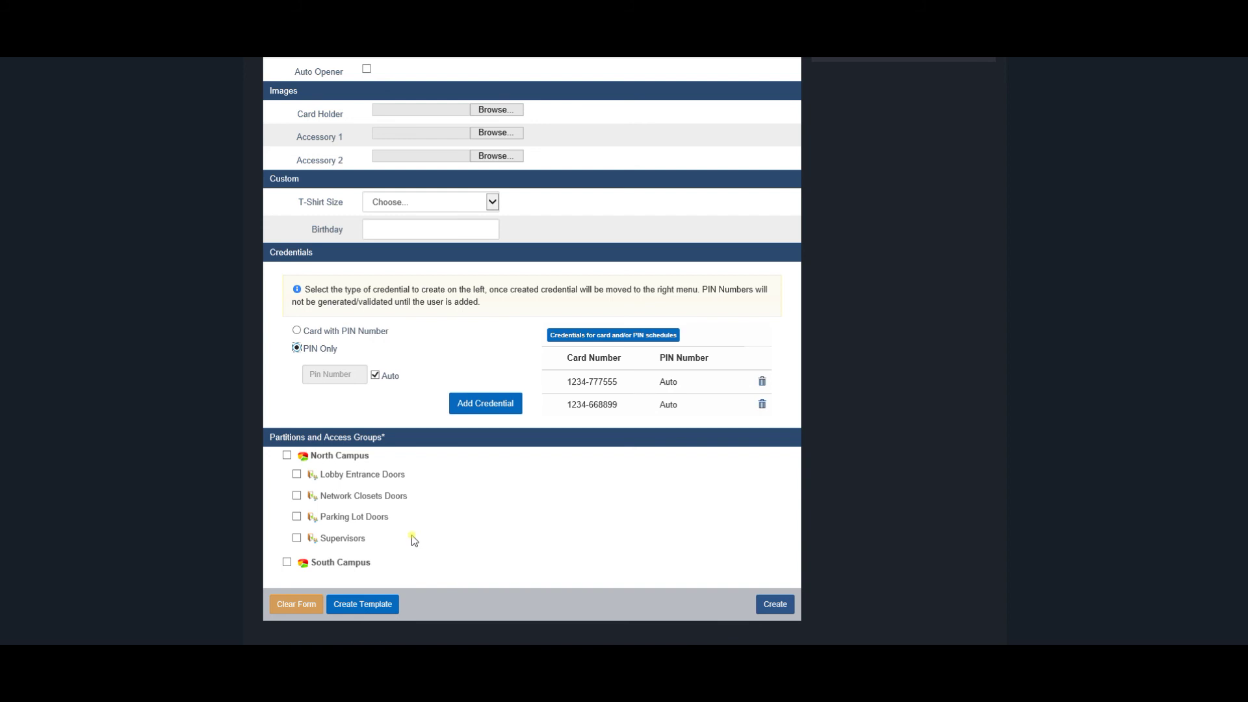
click(287, 455)
Grant Network Closets Doors and Parking Lot Doors access, then create the user
click(297, 495)
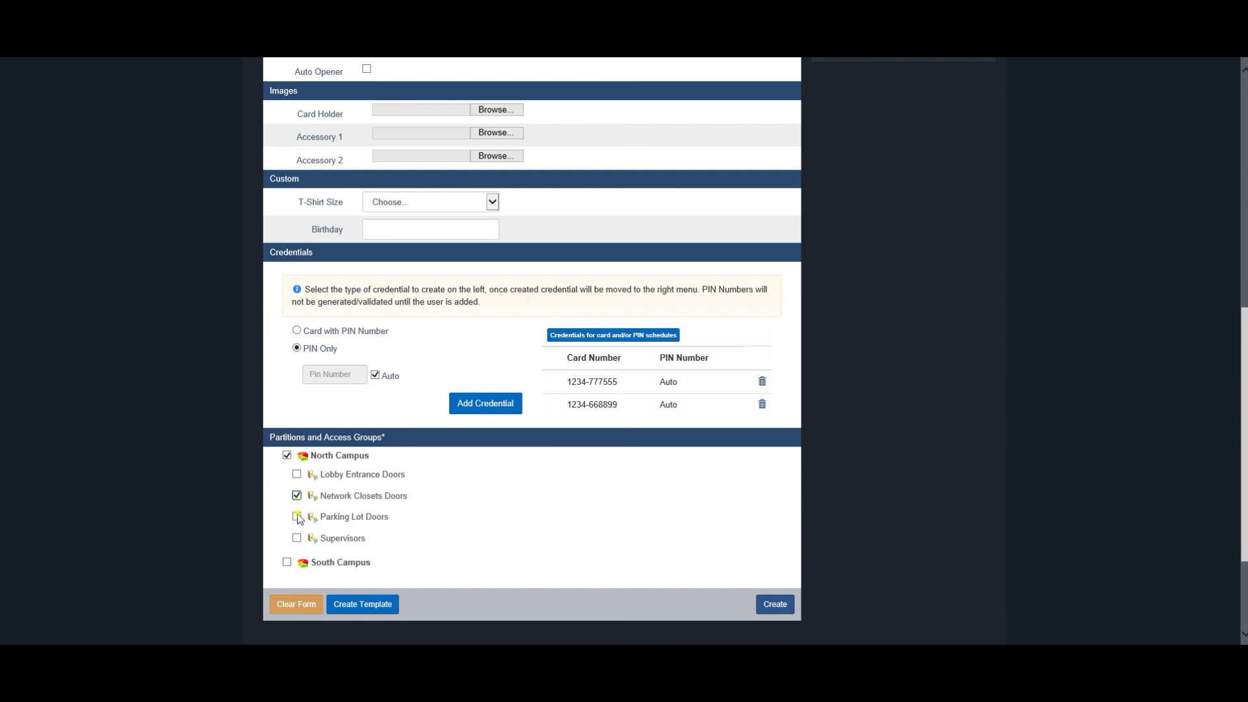
click(298, 517)
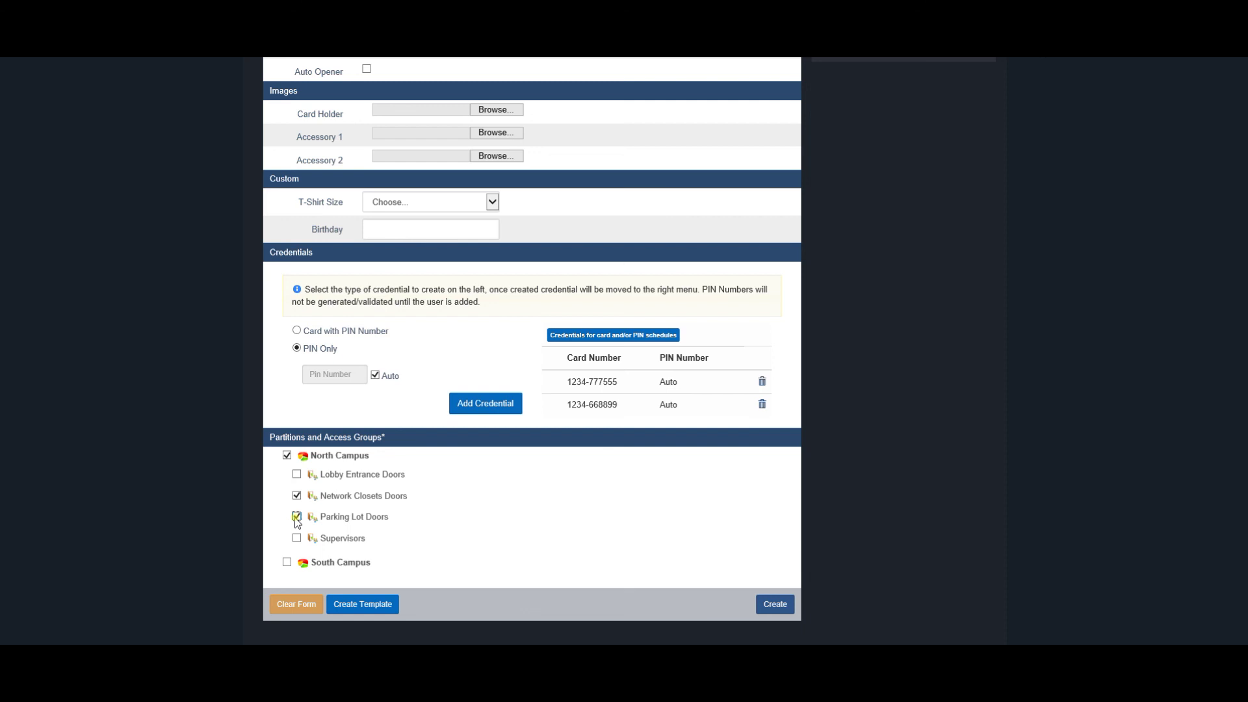
click(775, 605)
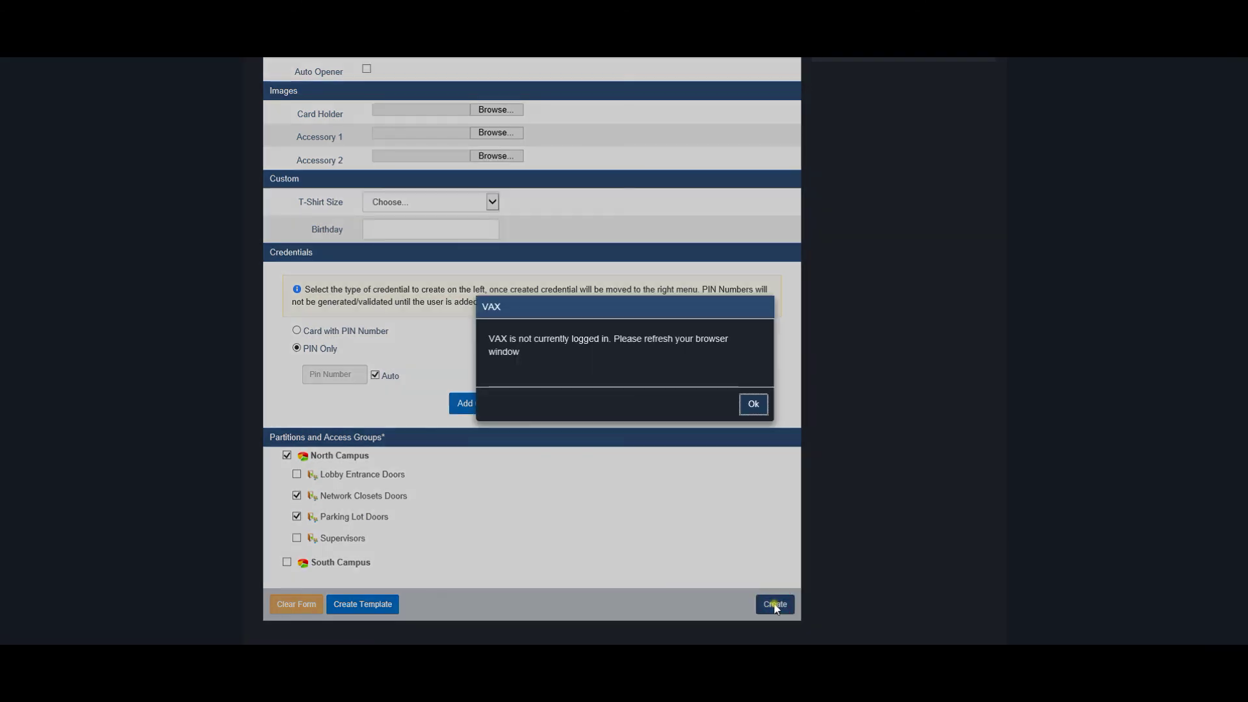